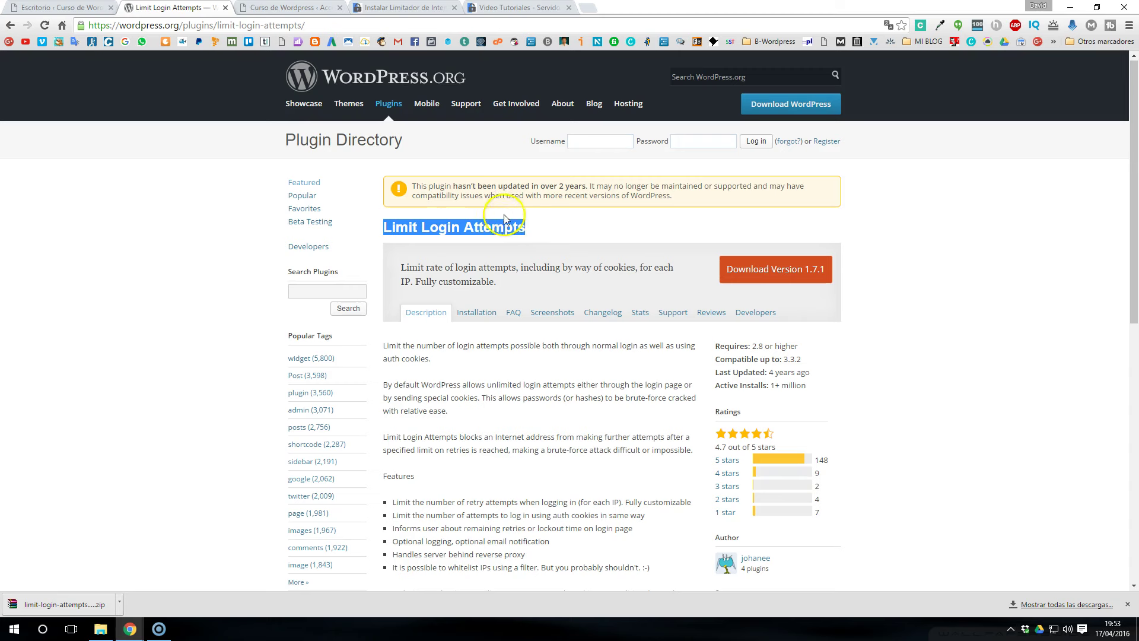
# Step: Download version 1.7.1 of the Limit Login Attempts plugin from its WordPress.org page and save the zip in Descargas
pyautogui.click(285, 8)
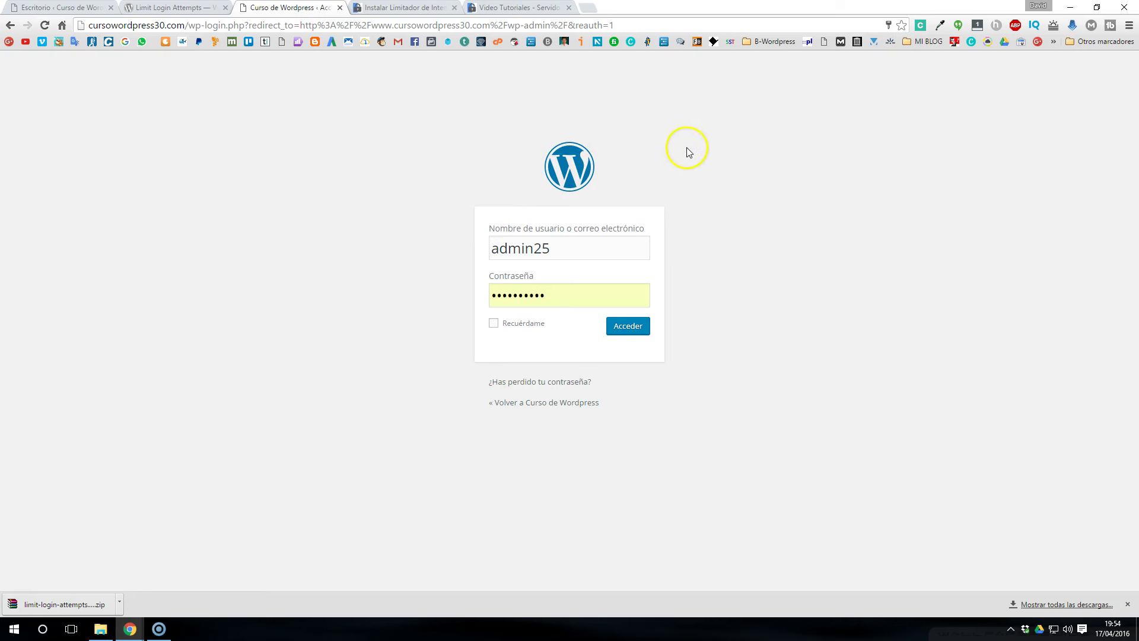
pyautogui.click(159, 10)
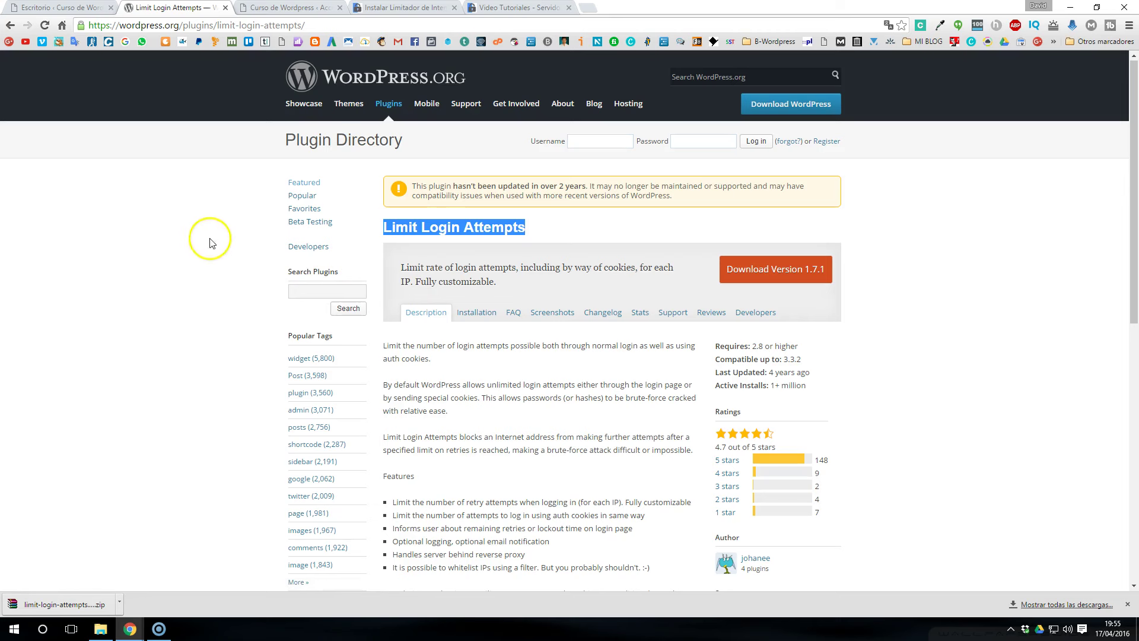
pyautogui.click(217, 24)
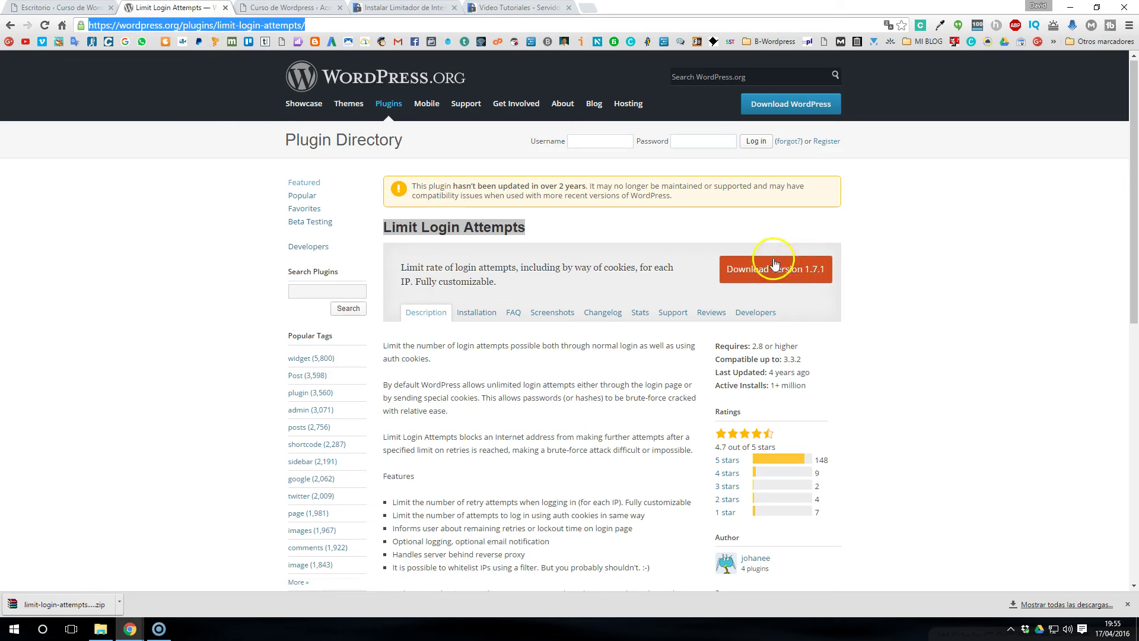
pyautogui.click(789, 276)
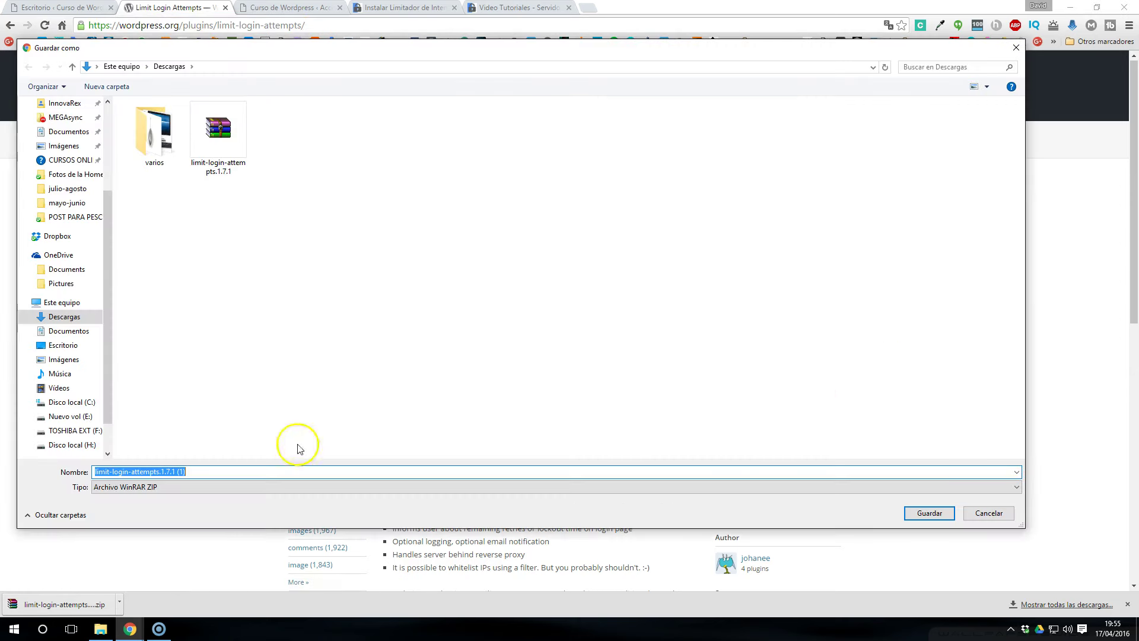
pyautogui.click(926, 514)
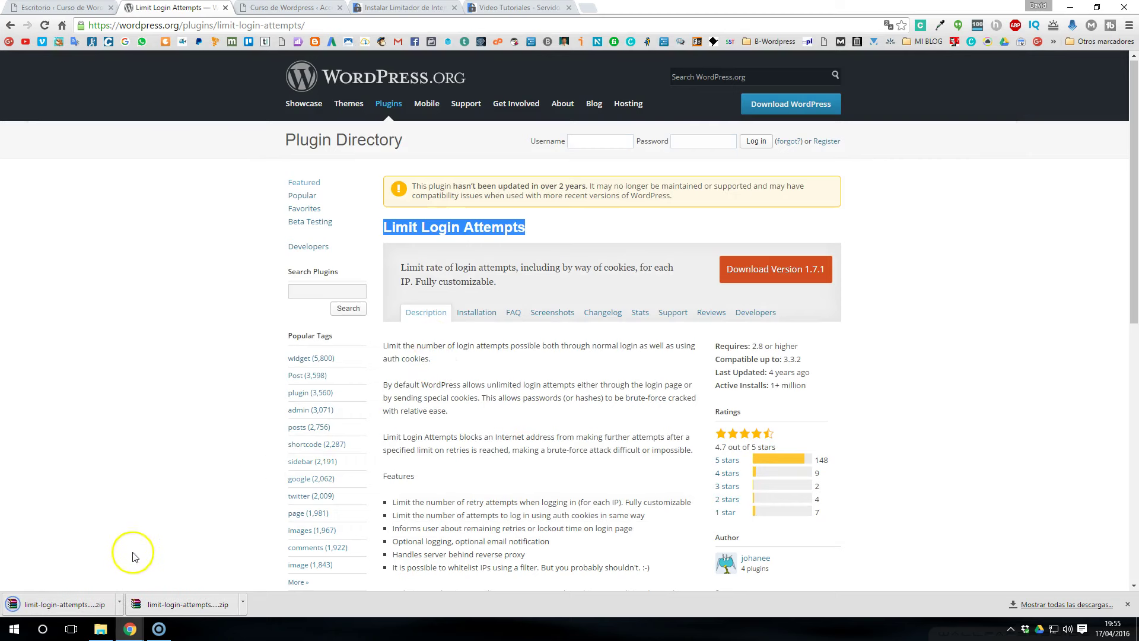
# Step: Upload limit-login-attempts.1.7.1.zip as a new plugin in the site's WordPress admin, install it and activate it
pyautogui.click(61, 8)
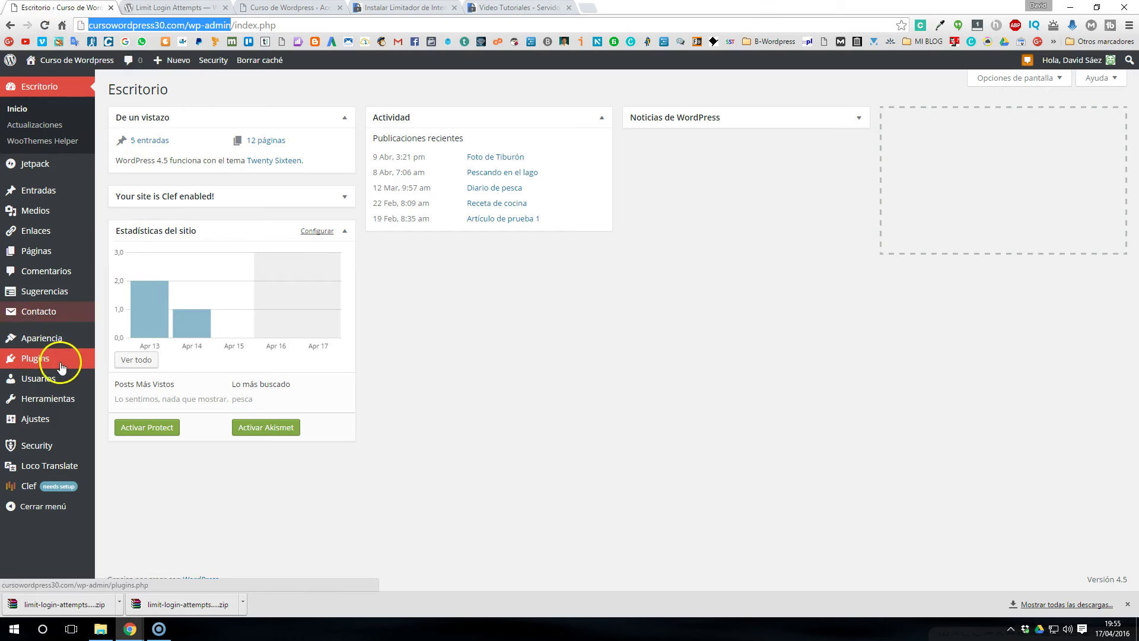
pyautogui.moveTo(59, 366)
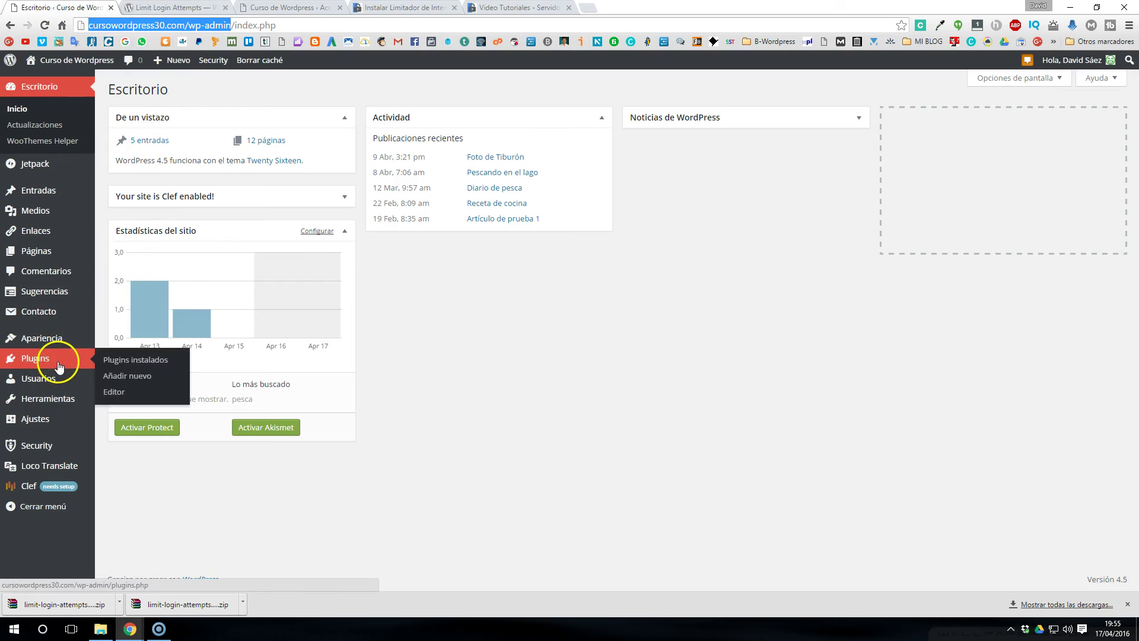
pyautogui.click(131, 376)
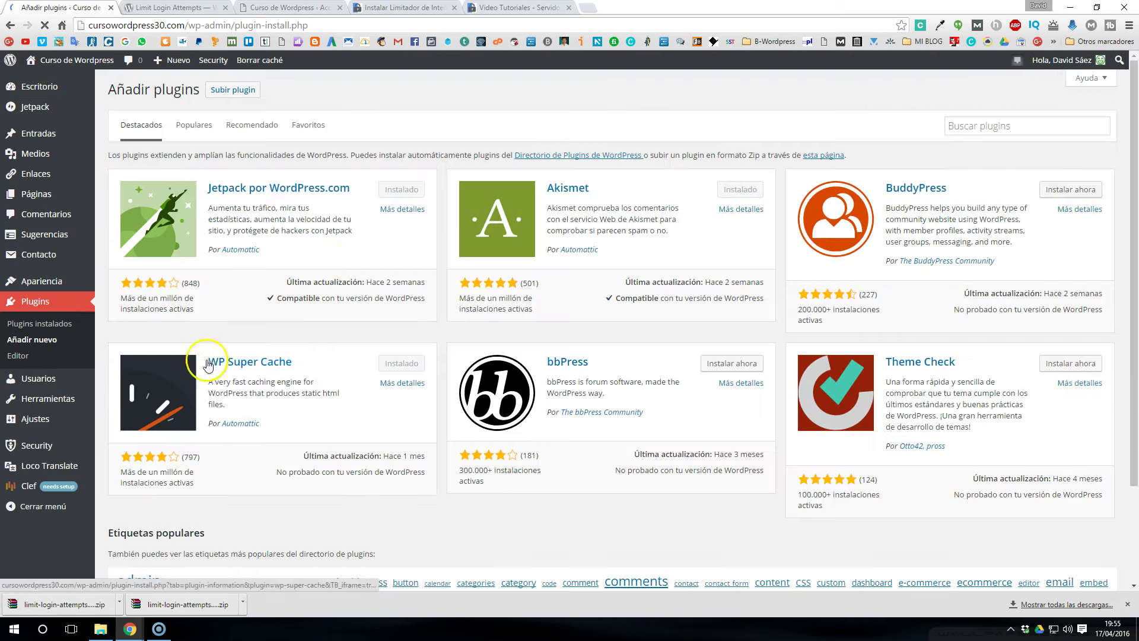
pyautogui.click(252, 99)
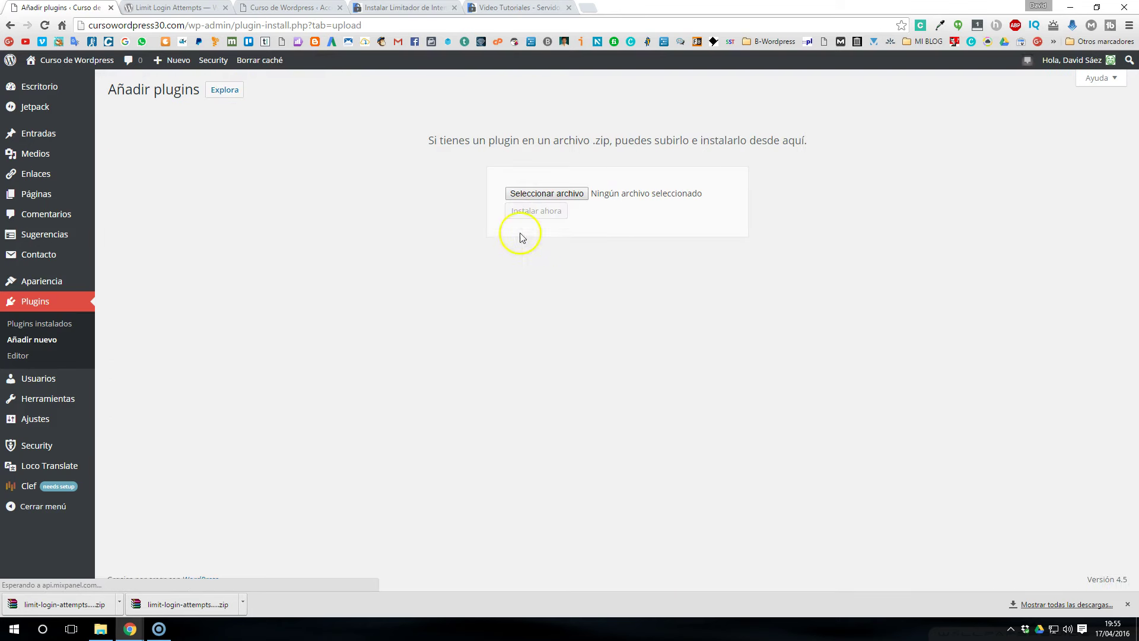
pyautogui.click(540, 192)
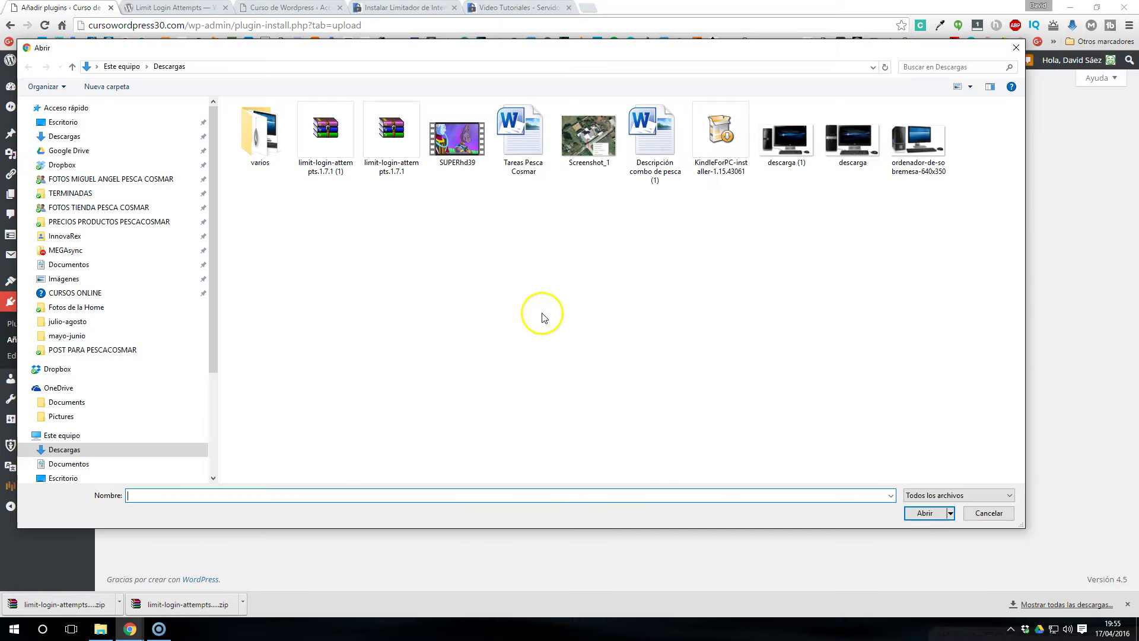
pyautogui.click(391, 142)
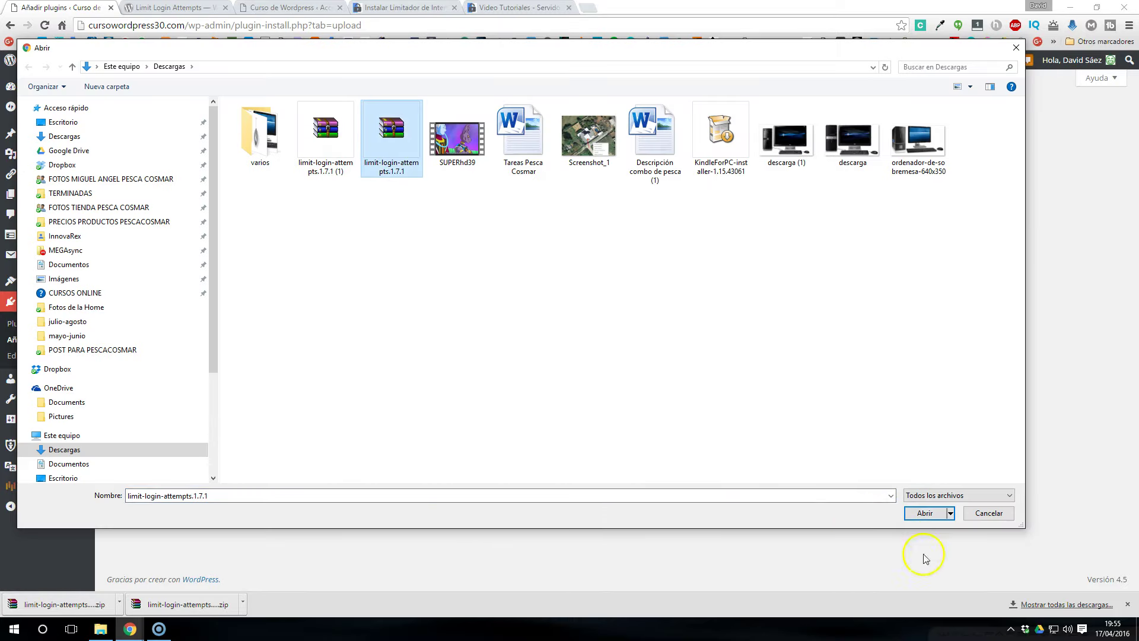
pyautogui.click(945, 516)
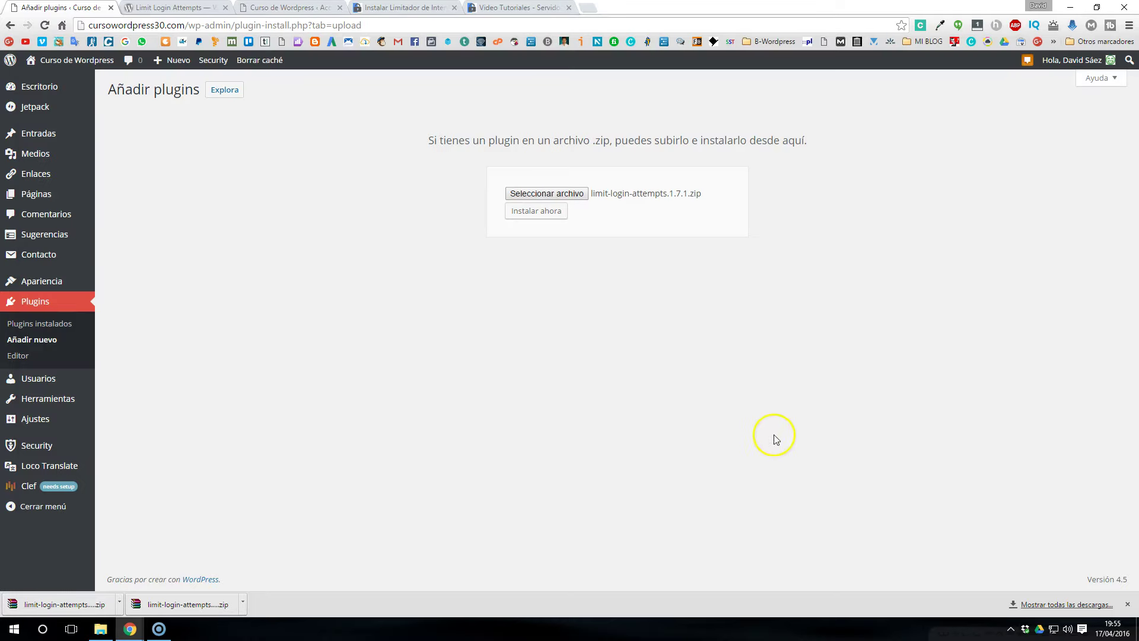
pyautogui.click(531, 213)
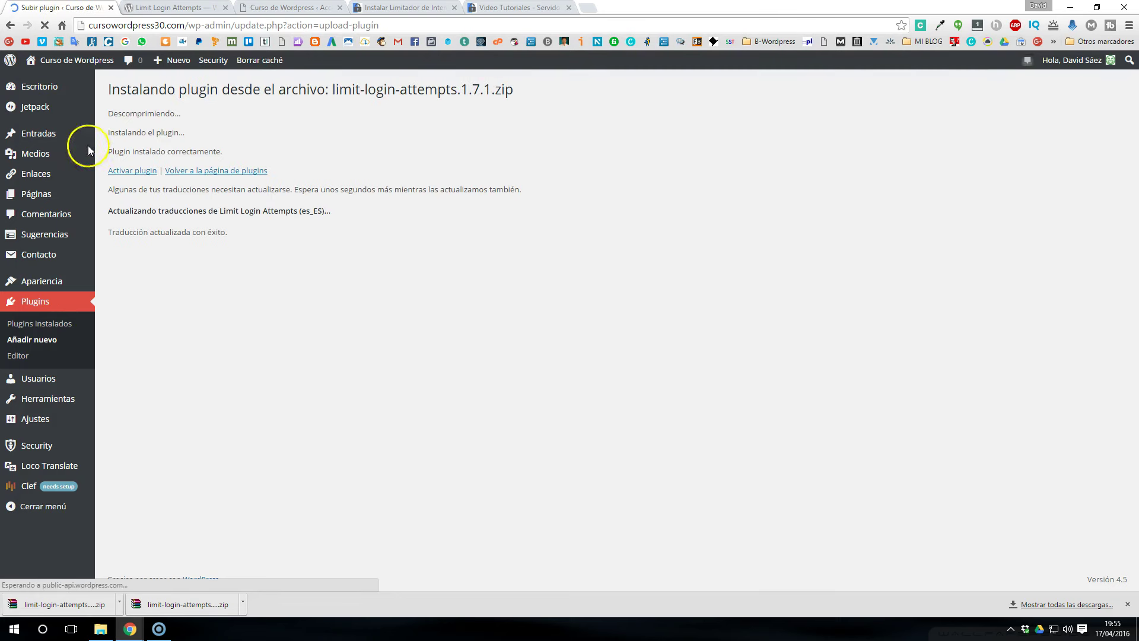
pyautogui.click(133, 174)
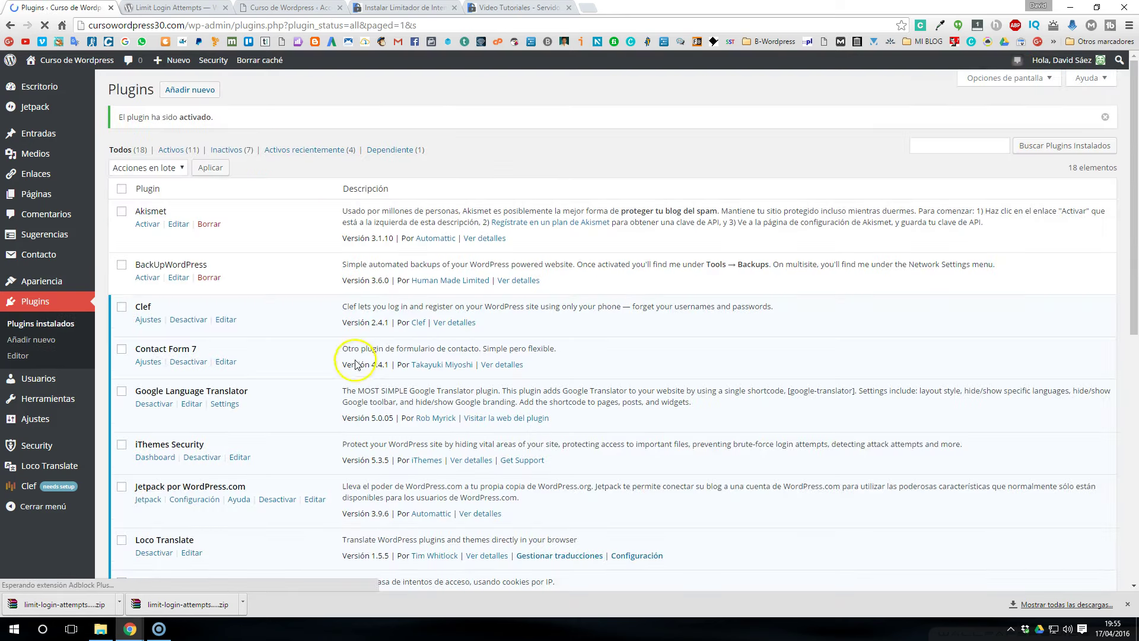
# Step: Locate the newly activated login limiter among the installed plugins and open its Limit Login Attempts settings page
pyautogui.scroll(-3, 267, 374)
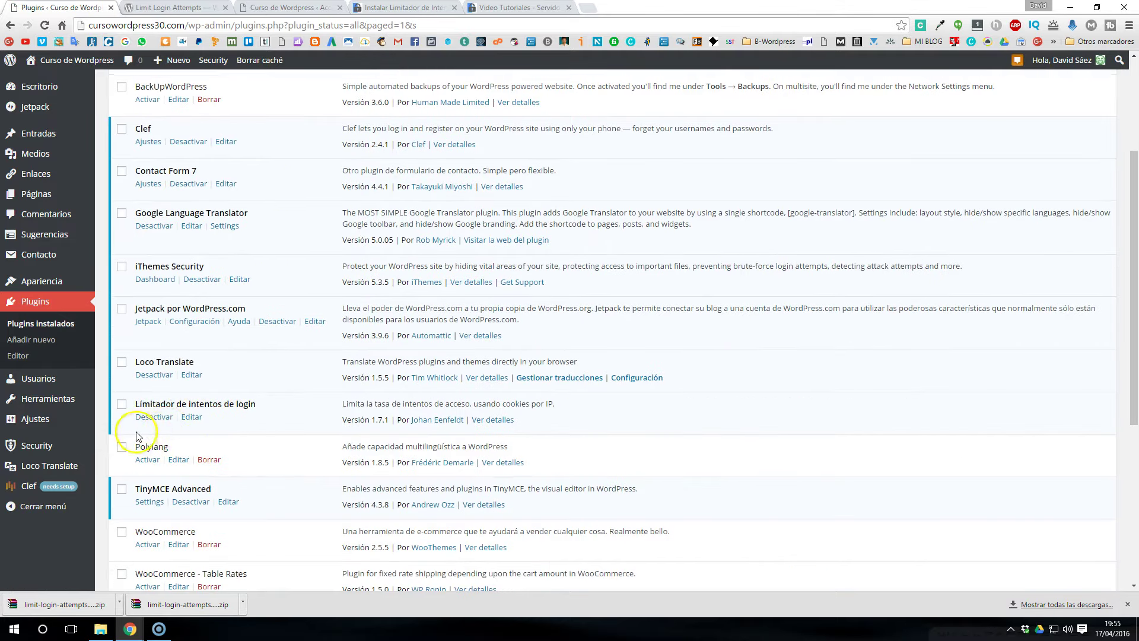
pyautogui.moveTo(37, 422)
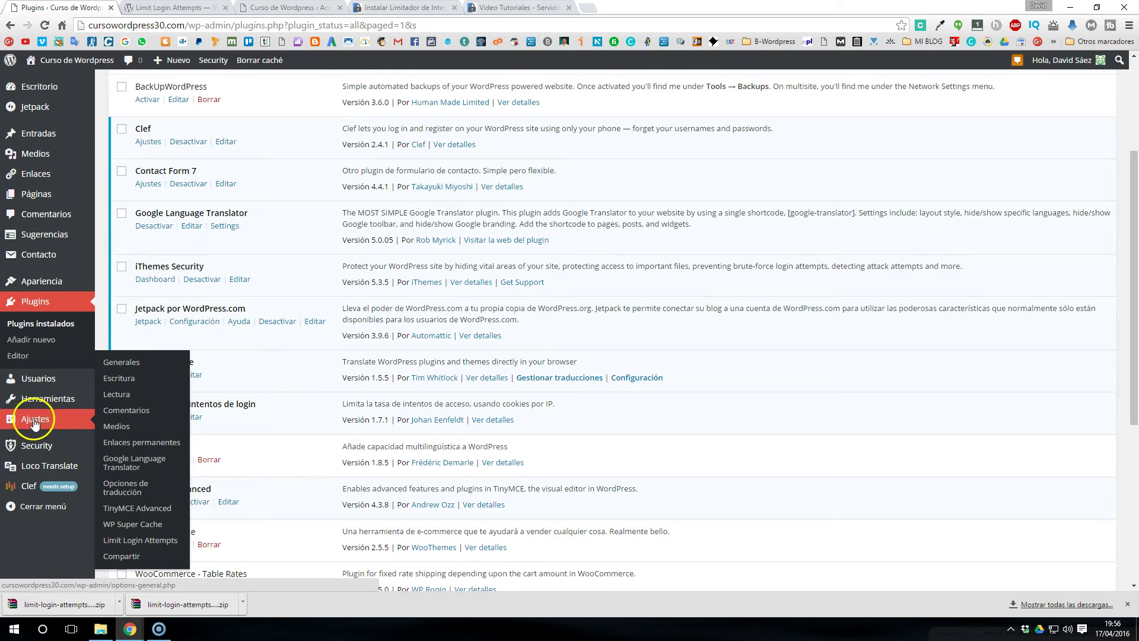
pyautogui.click(137, 541)
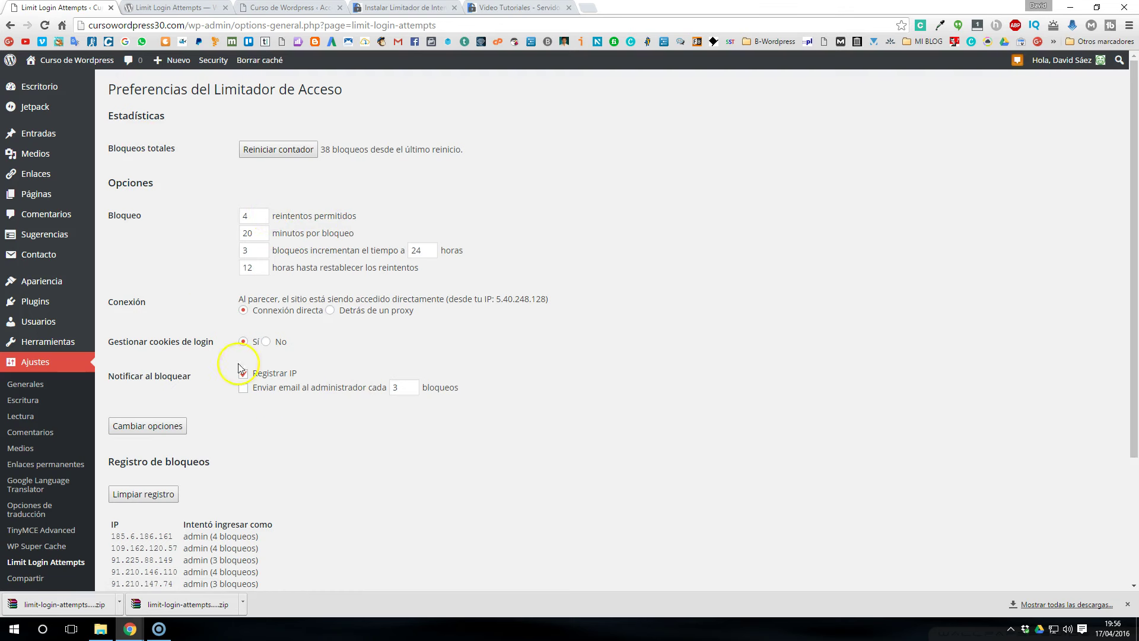
# Step: Review the total lockouts statistic and the allowed retries option, comparing them with the login form in the private browser window
pyautogui.moveTo(112, 151); pyautogui.dragTo(128, 150)
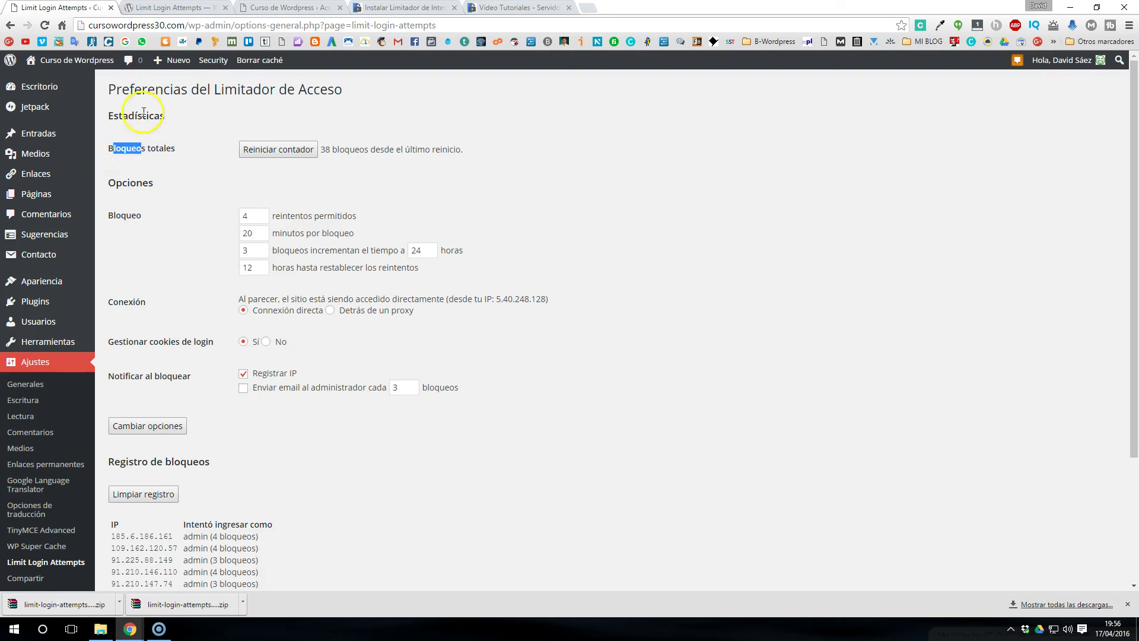
pyautogui.click(191, 146)
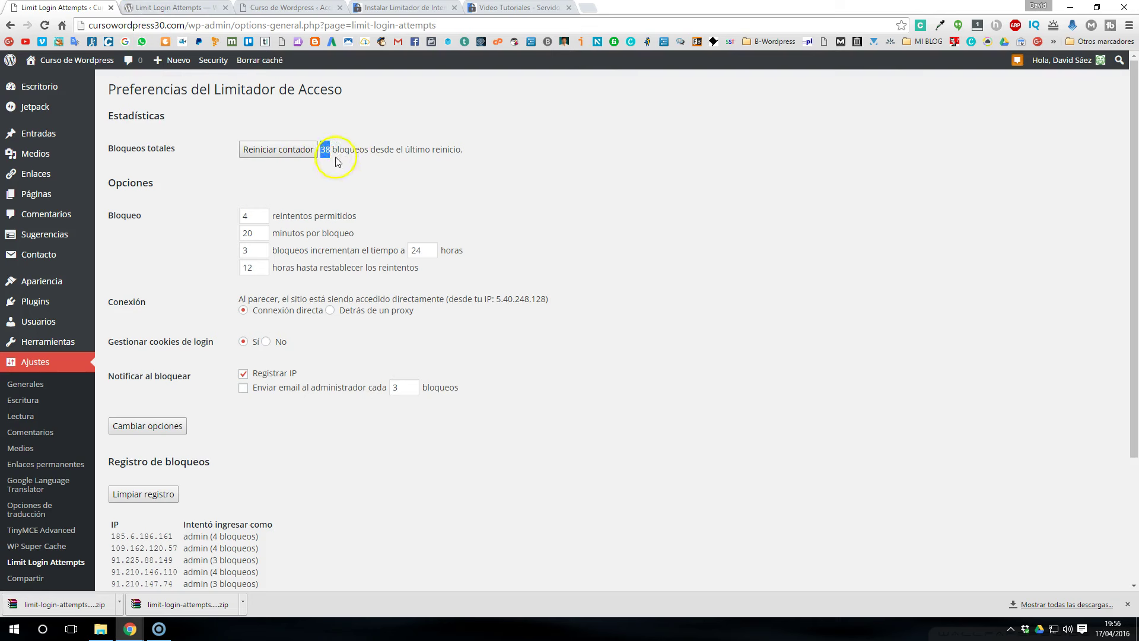
pyautogui.click(339, 161)
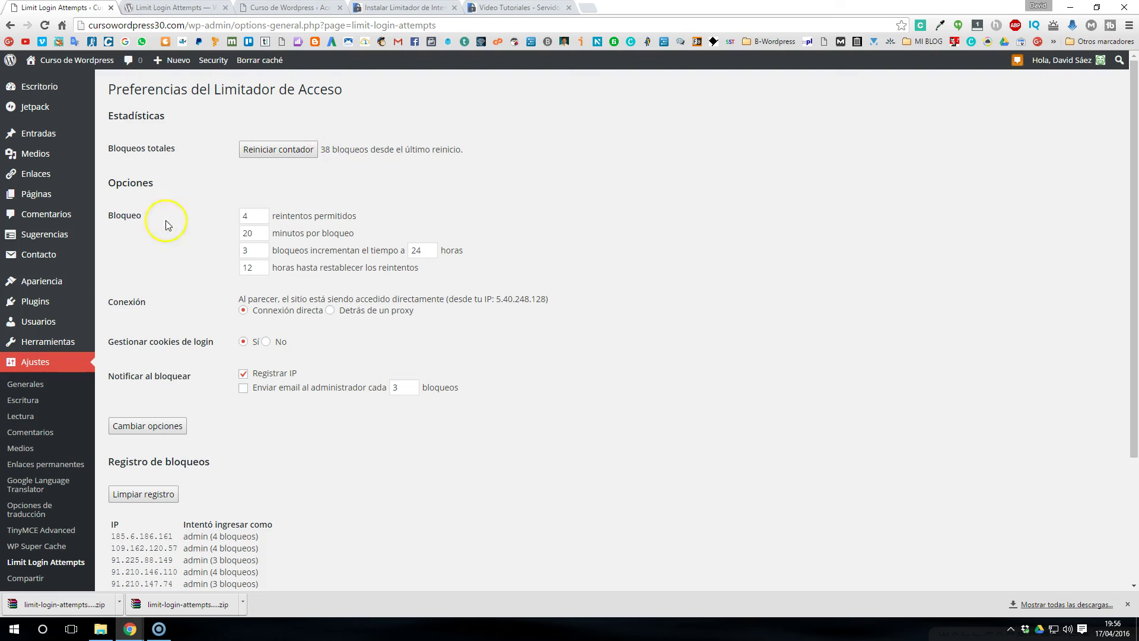
pyautogui.doubleClick(242, 216)
pyautogui.click(280, 217)
pyautogui.moveTo(277, 219); pyautogui.dragTo(340, 217)
pyautogui.click(363, 221)
pyautogui.moveTo(159, 622)
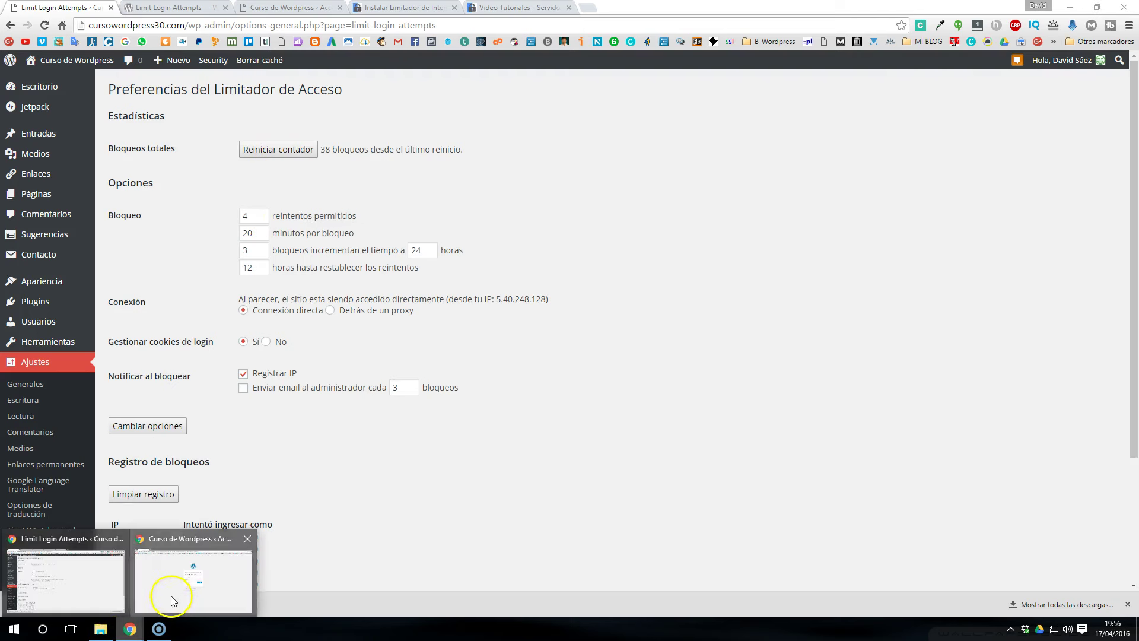
pyautogui.click(172, 599)
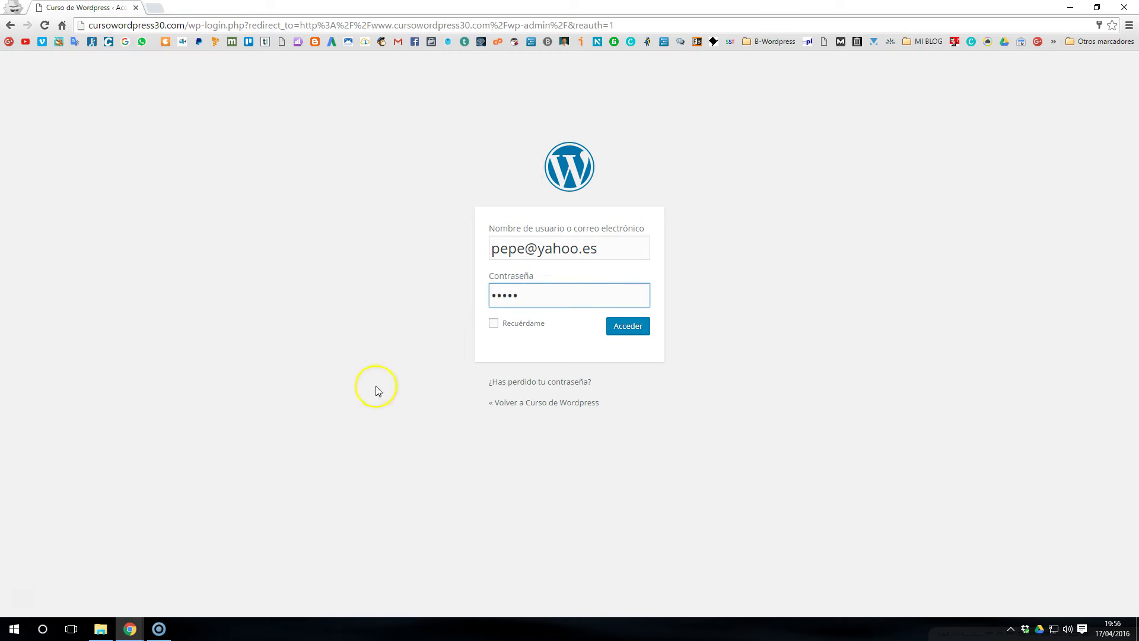
pyautogui.click(132, 629)
pyautogui.click(74, 588)
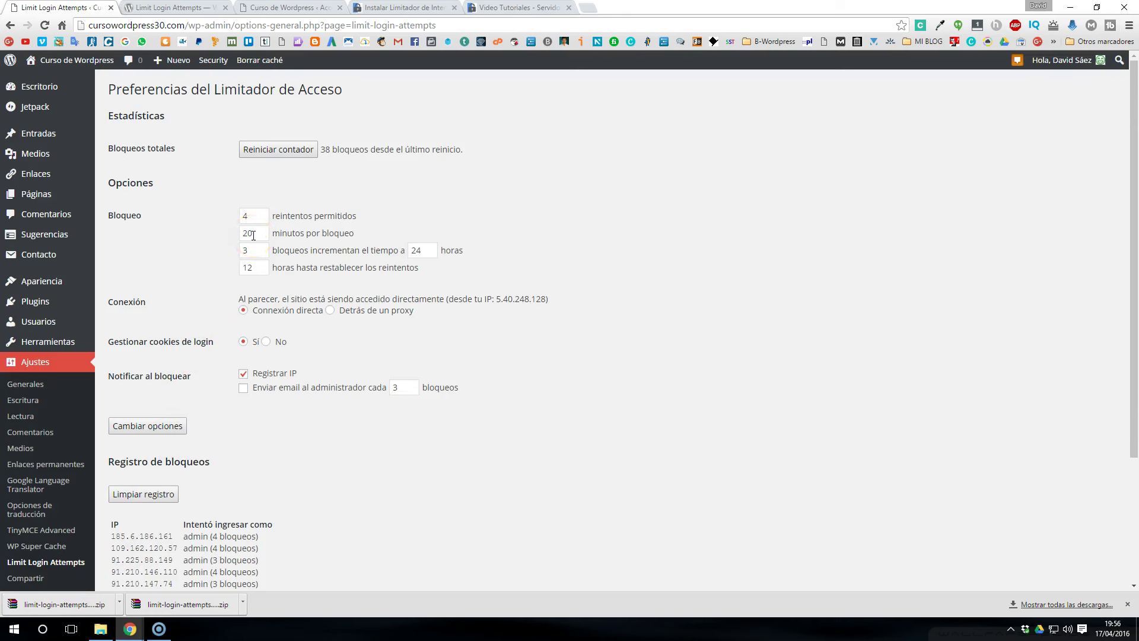
# Step: Try lockout options of 5 allowed retries, 30 minutes per lockout and an increased lockout time of 48 hours
pyautogui.click(258, 217)
pyautogui.click(272, 236)
pyautogui.click(433, 271)
pyautogui.doubleClick(254, 233)
pyautogui.write('20')
pyautogui.click(200, 249)
pyautogui.moveTo(426, 253); pyautogui.dragTo(405, 251)
pyautogui.moveTo(279, 250); pyautogui.dragTo(490, 256)
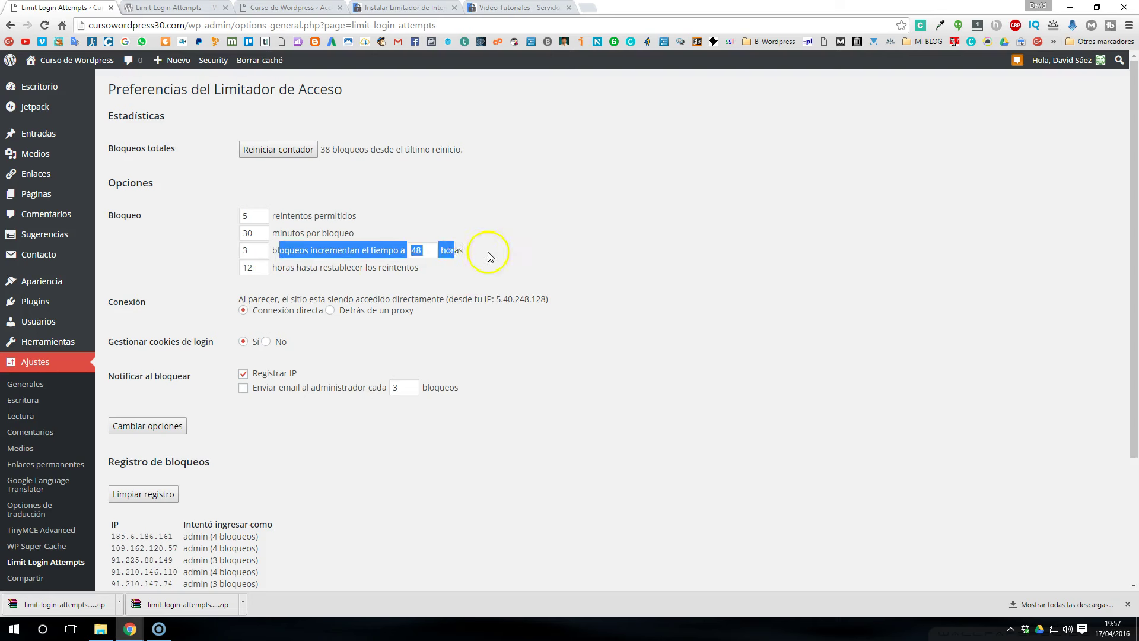
# Step: Restore the lockout options to 24 hours of increased lockout time, 20 minutes per lockout and 4 allowed retries
pyautogui.click(490, 256)
pyautogui.click(420, 251)
pyautogui.write('24')
pyautogui.doubleClick(247, 233)
pyautogui.write('20')
pyautogui.doubleClick(244, 218)
pyautogui.write('4')
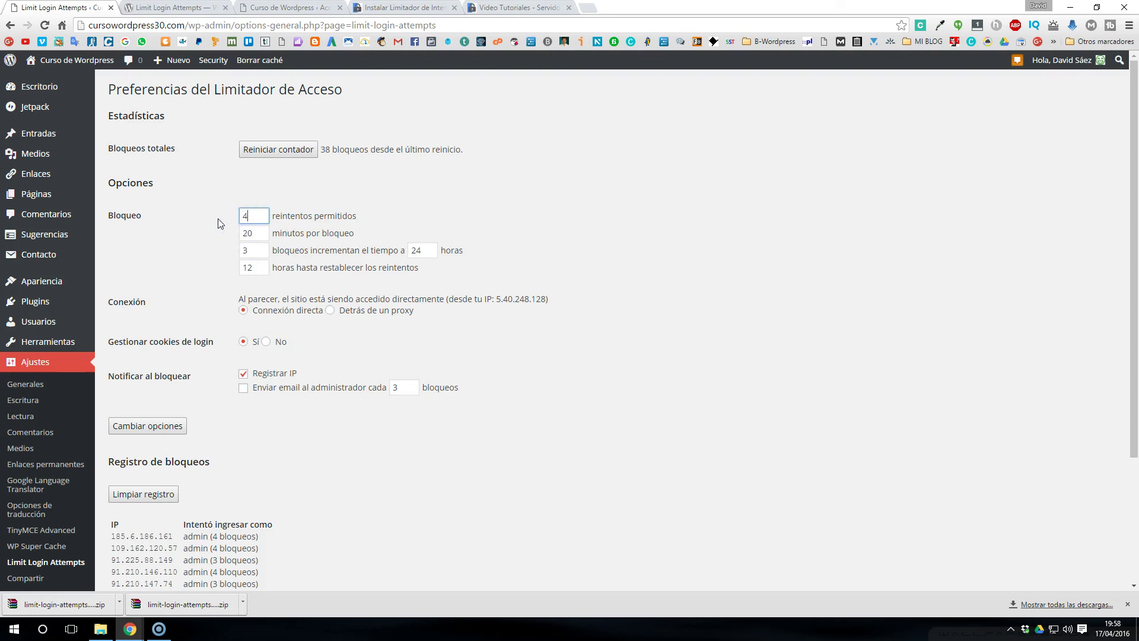
pyautogui.click(215, 232)
# Step: Set the allowed retries to 5, leave administrator e-mail notification off, and save the Limit Login Attempts options
pyautogui.scroll(-1, 325, 442)
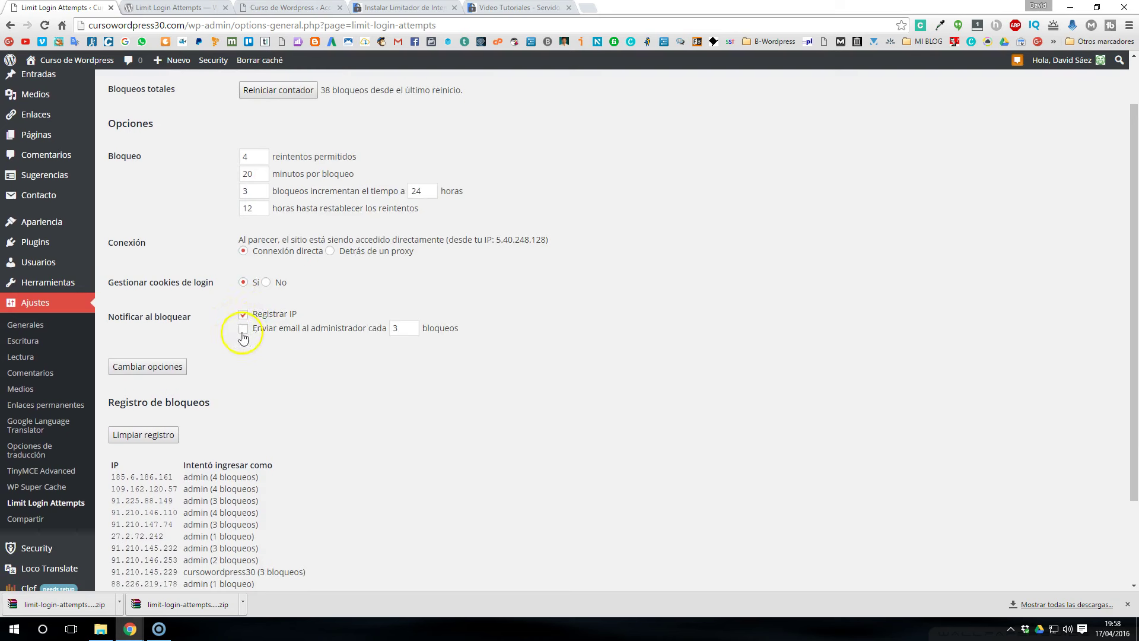
pyautogui.click(244, 330)
pyautogui.scroll(1, 237, 267)
pyautogui.doubleClick(232, 218)
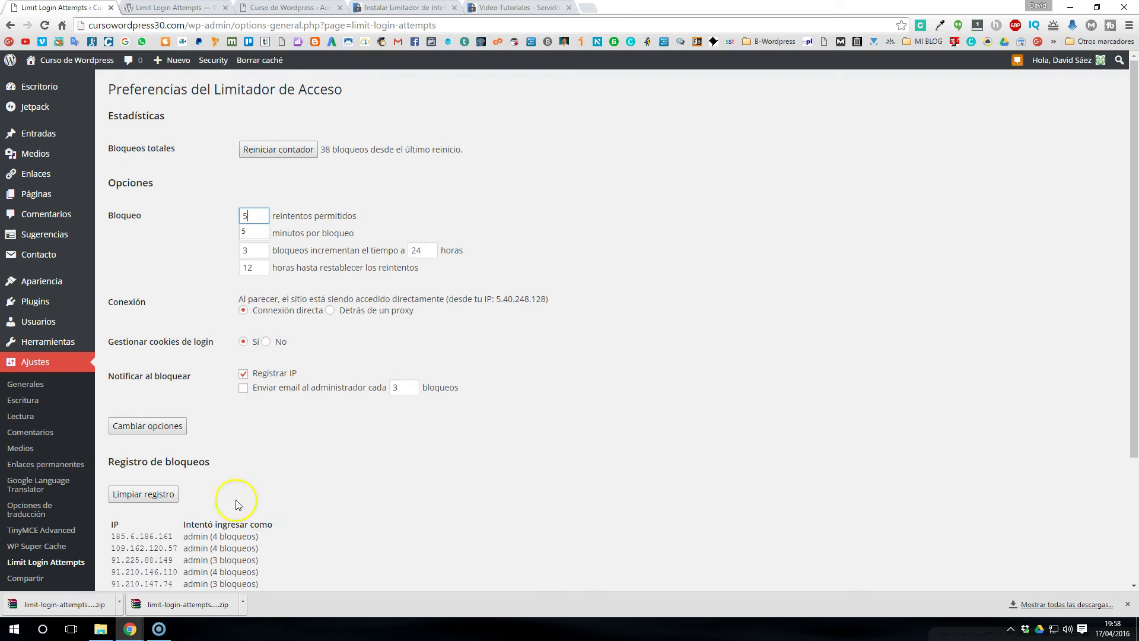
pyautogui.scroll(-2, 229, 468)
pyautogui.click(158, 308)
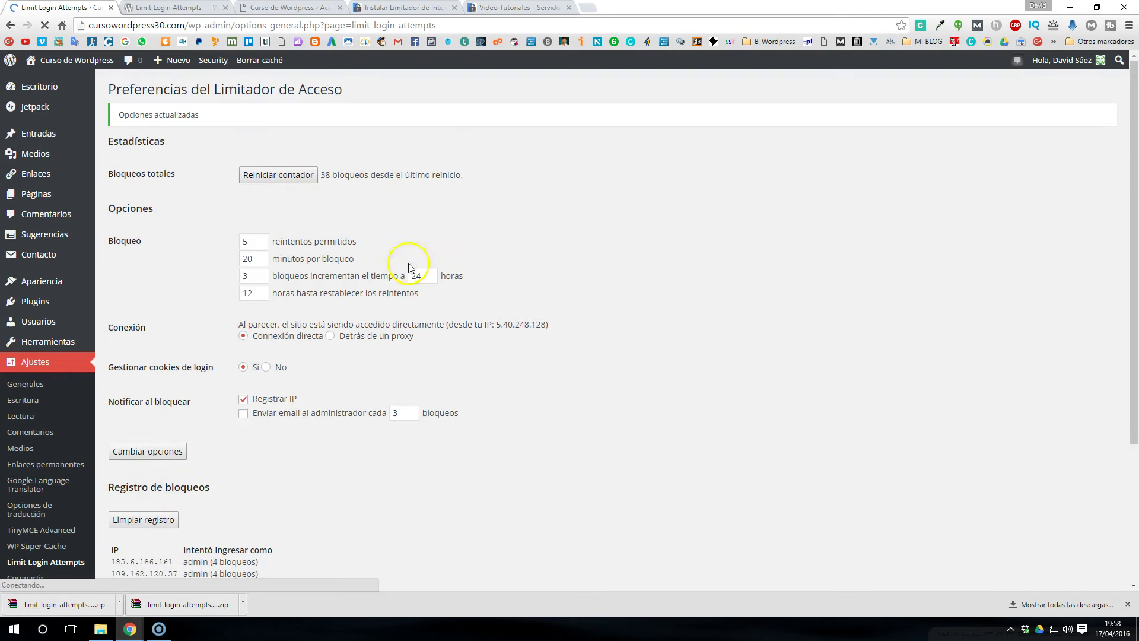
# Step: Examine the lockout log for the blocked IP addresses and the usernames they tried to log in with
pyautogui.scroll(-3, 305, 425)
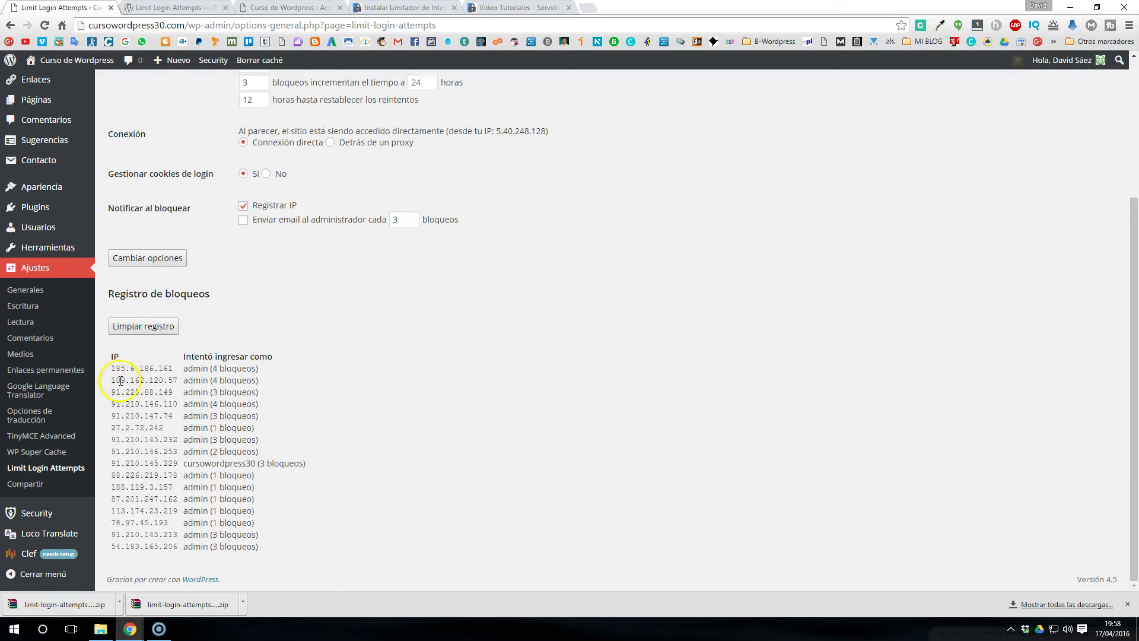
pyautogui.moveTo(116, 365); pyautogui.dragTo(151, 524)
pyautogui.click(154, 483)
pyautogui.moveTo(111, 369); pyautogui.dragTo(198, 381)
pyautogui.click(219, 397)
pyautogui.click(219, 368)
pyautogui.click(152, 411)
pyautogui.scroll(4, 291, 460)
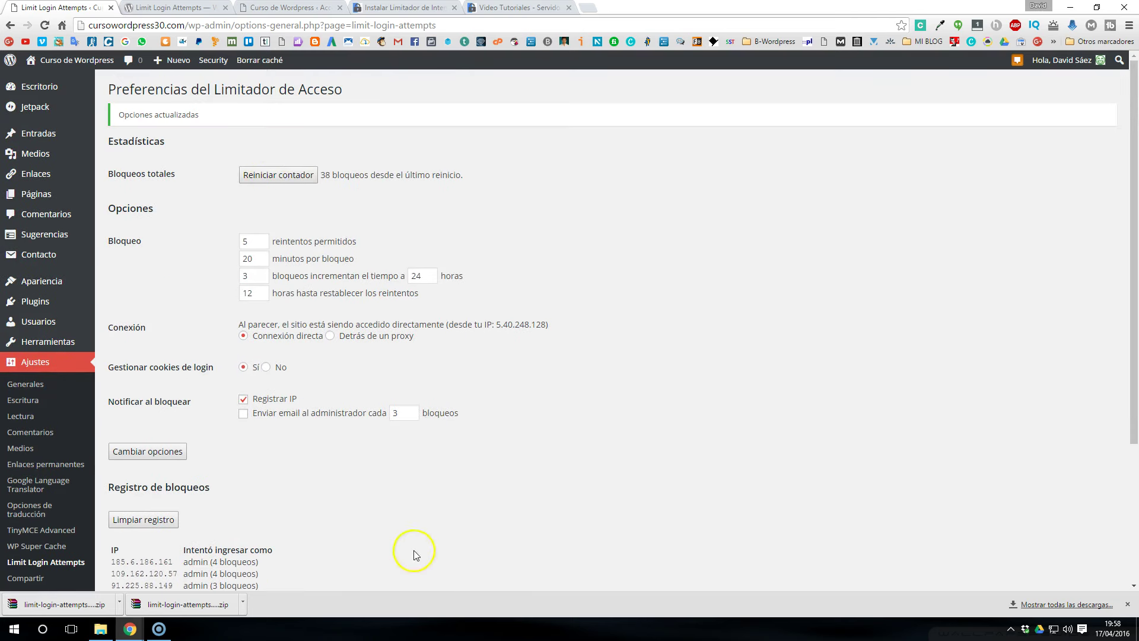
pyautogui.scroll(-2, 369, 520)
pyautogui.scroll(-2, 369, 515)
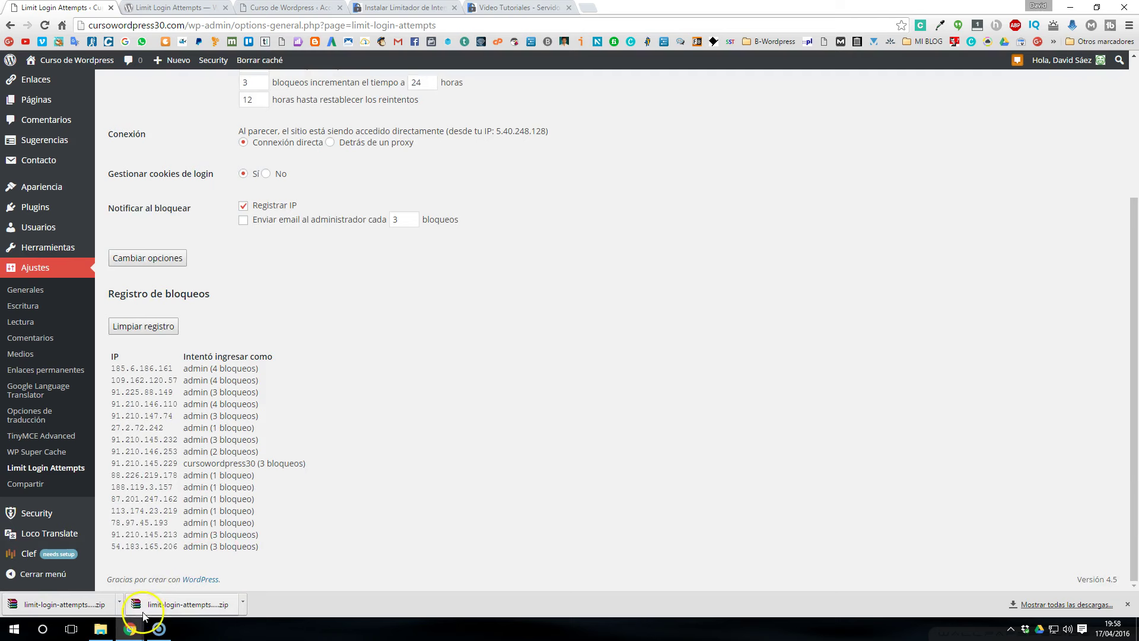
# Step: Switch to the private-window WordPress login page and attempt a login with the filled-in e-mail and an incorrect password
pyautogui.moveTo(139, 630)
pyautogui.click(194, 584)
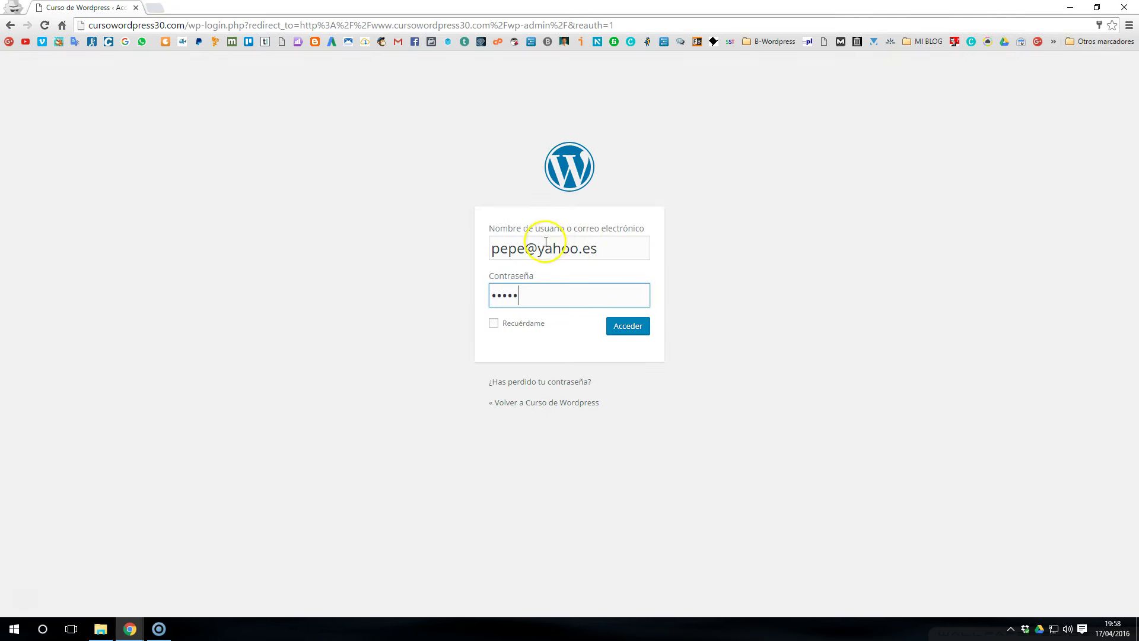
pyautogui.click(611, 248)
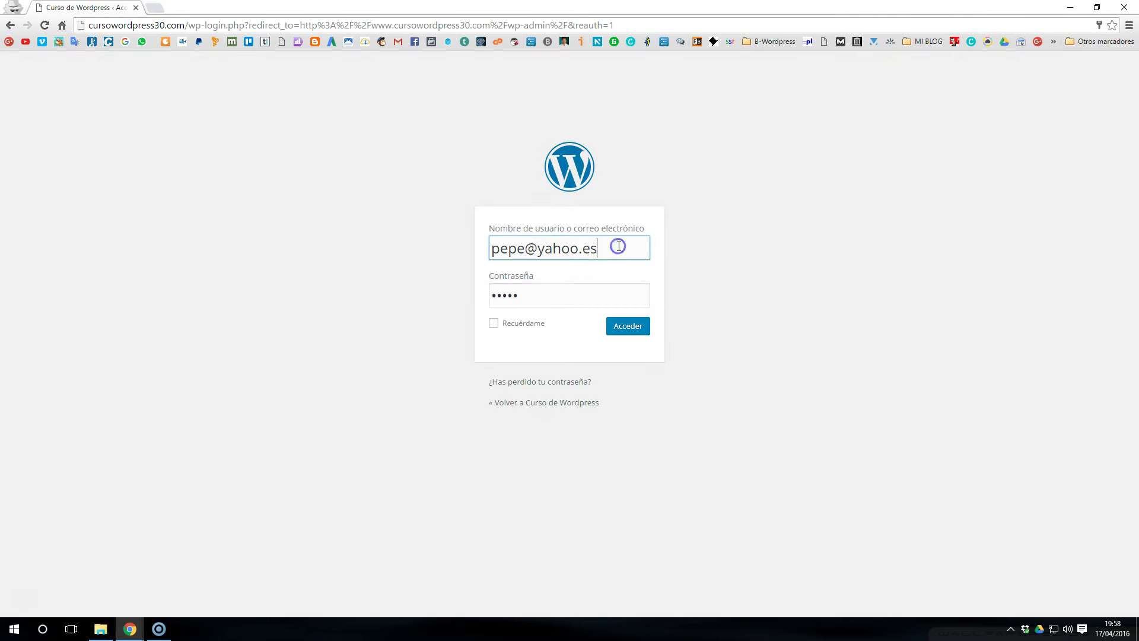
pyautogui.click(531, 300)
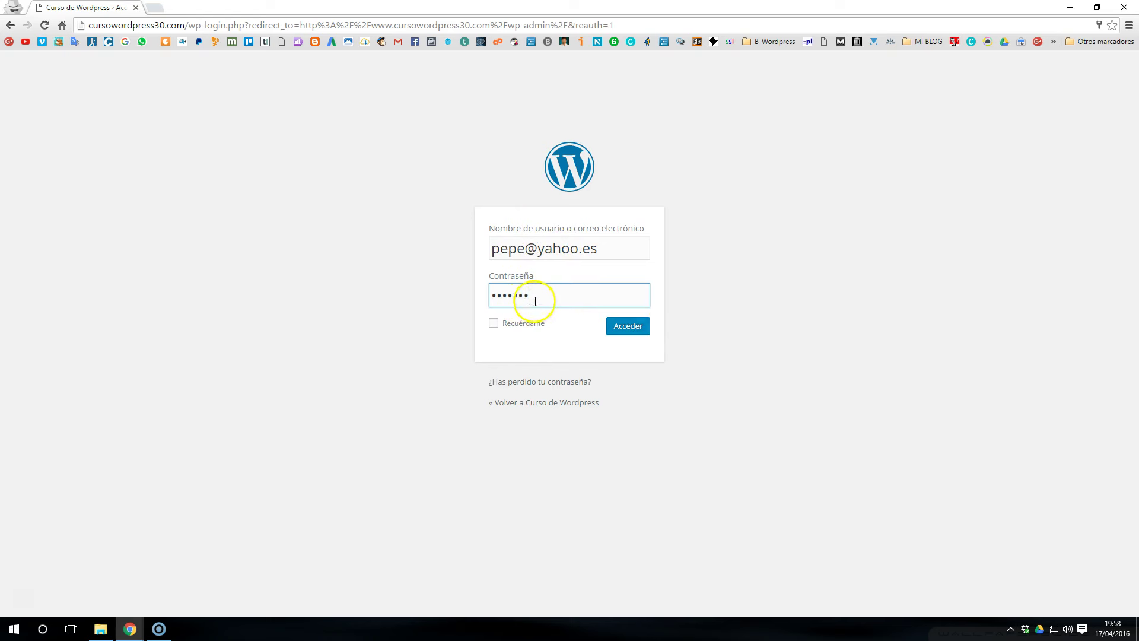
pyautogui.moveTo(184, 25); pyautogui.dragTo(71, 20)
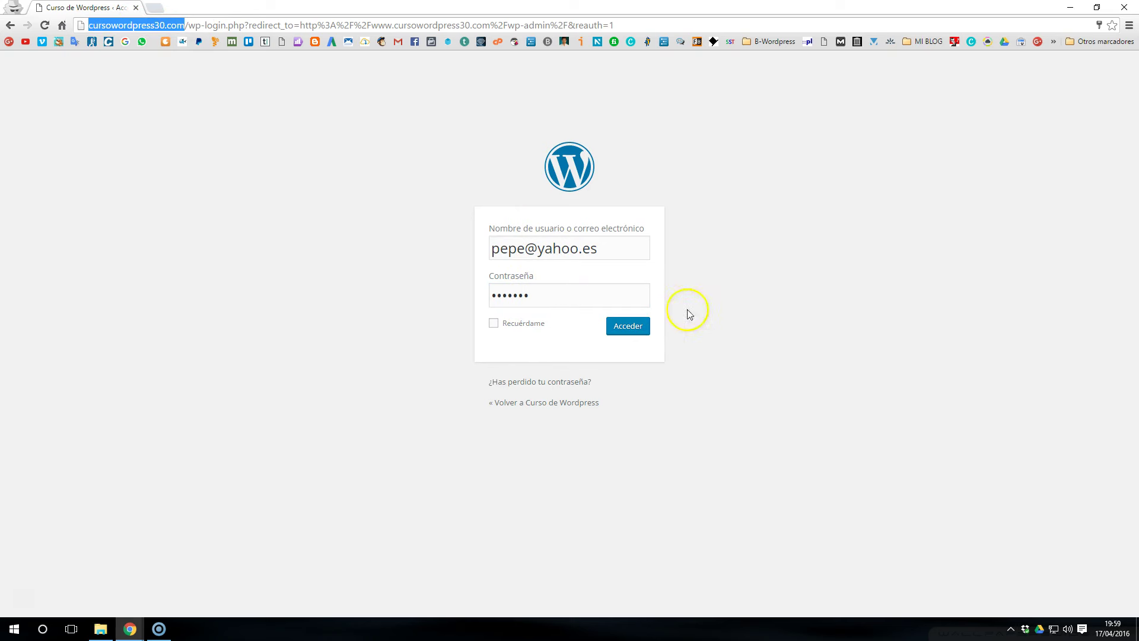
pyautogui.click(641, 328)
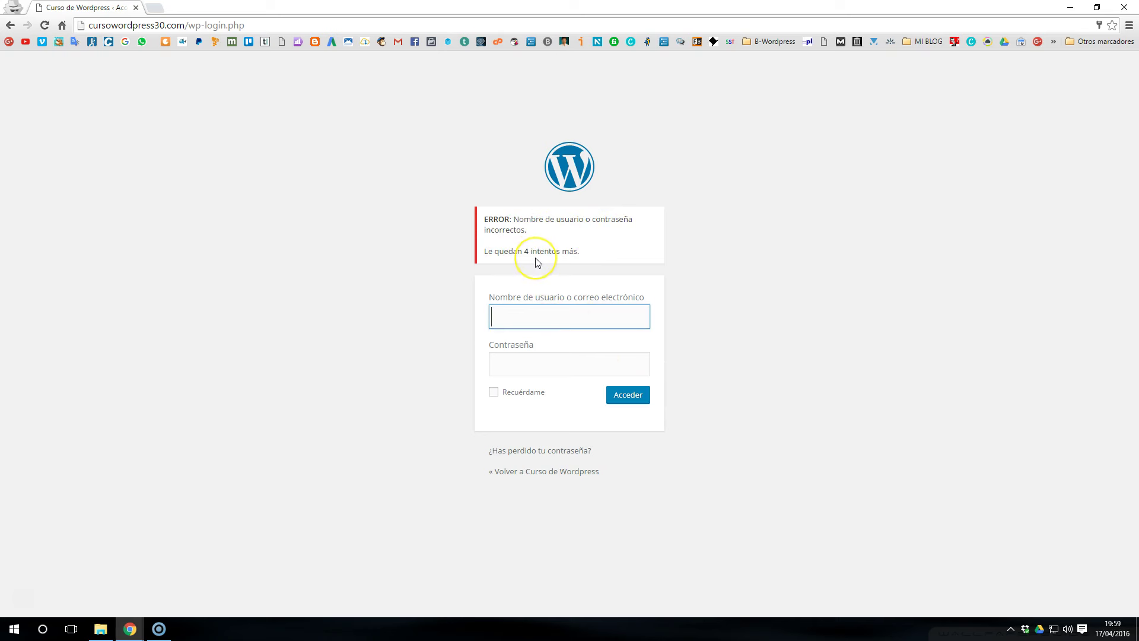
# Step: Attempt a second failed login with the made-up username fddfg and an incorrect password, and highlight the site's domain in the address
pyautogui.click(534, 309)
pyautogui.click(520, 312)
pyautogui.write('fddfg')
pyautogui.click(522, 354)
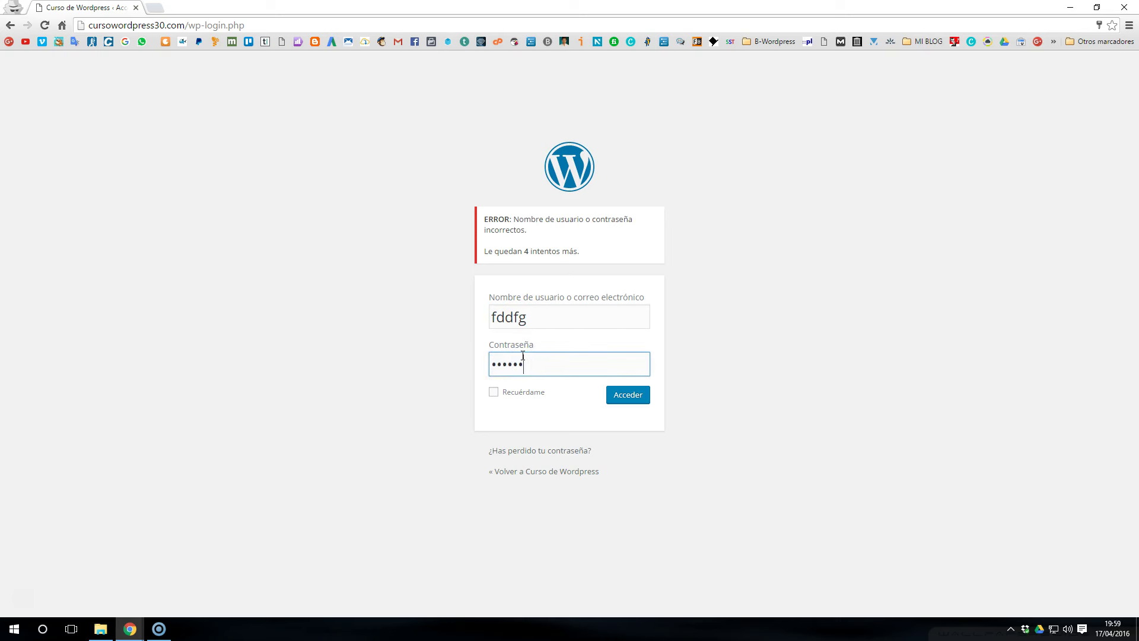
pyautogui.click(632, 397)
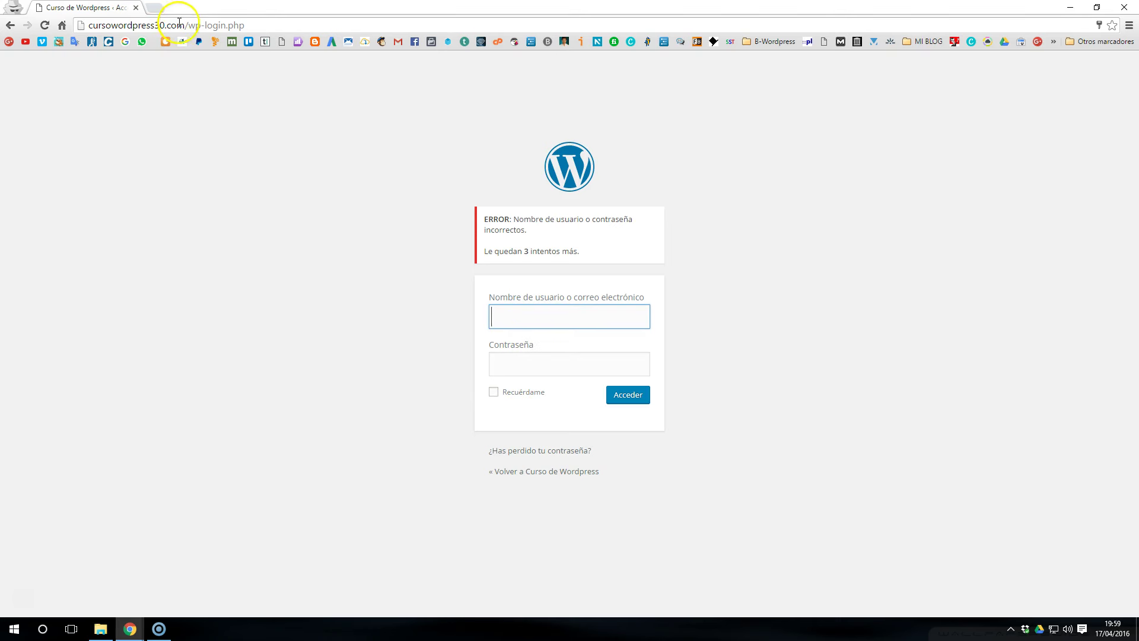
pyautogui.moveTo(184, 25); pyautogui.dragTo(74, 23)
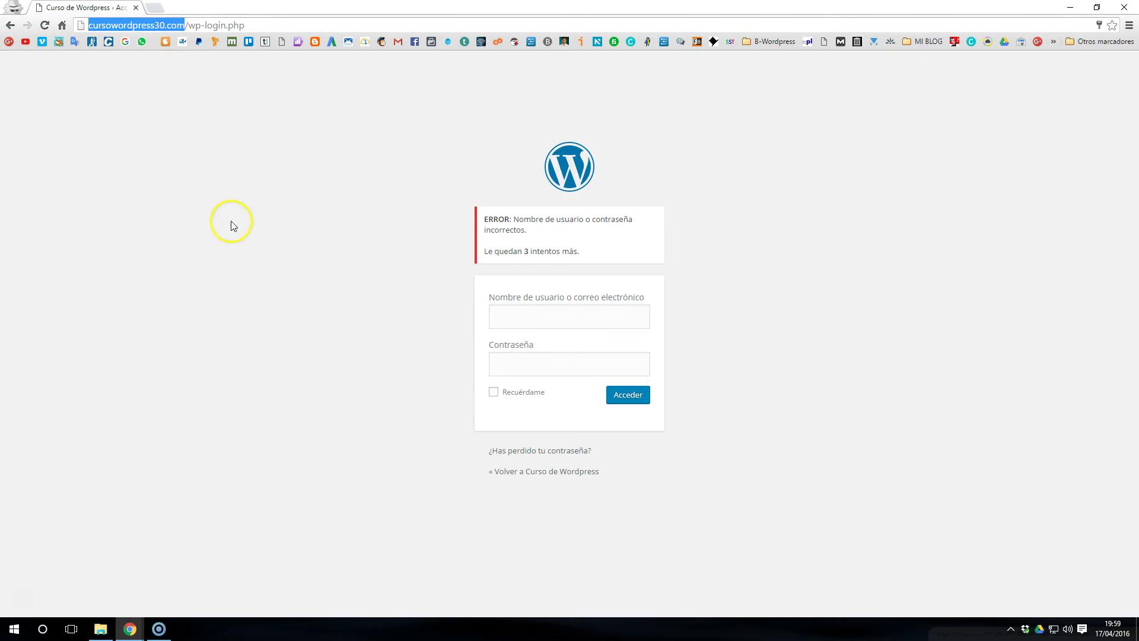
# Step: Return to the site's Limit Login Attempts settings and review the lockout statistics and options
pyautogui.moveTo(133, 620)
pyautogui.click(76, 585)
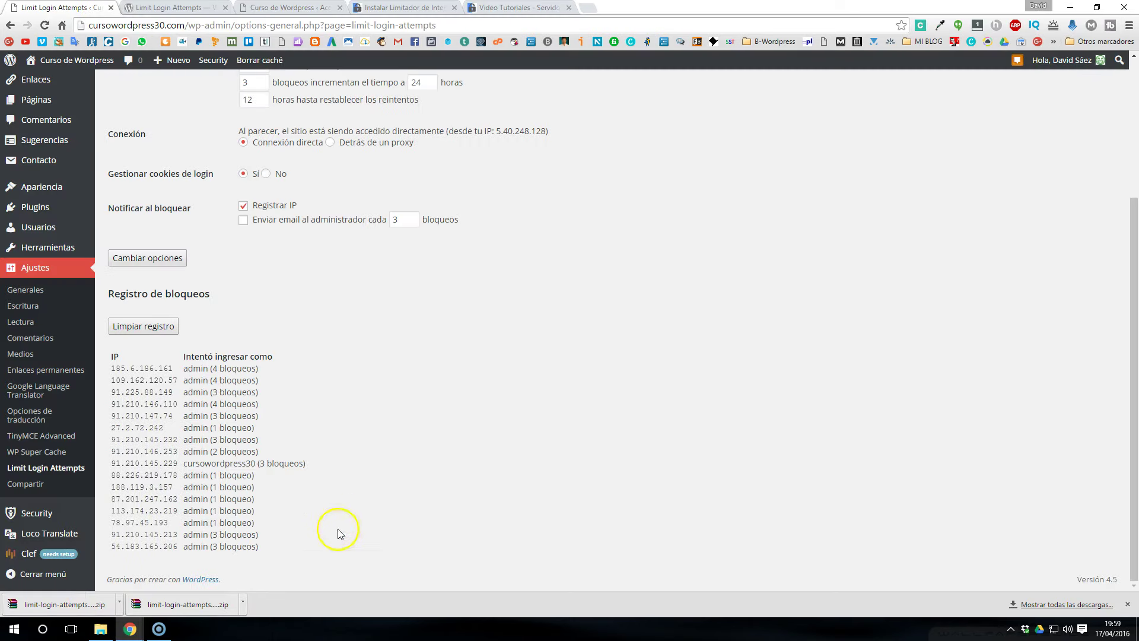
pyautogui.scroll(3, 405, 427)
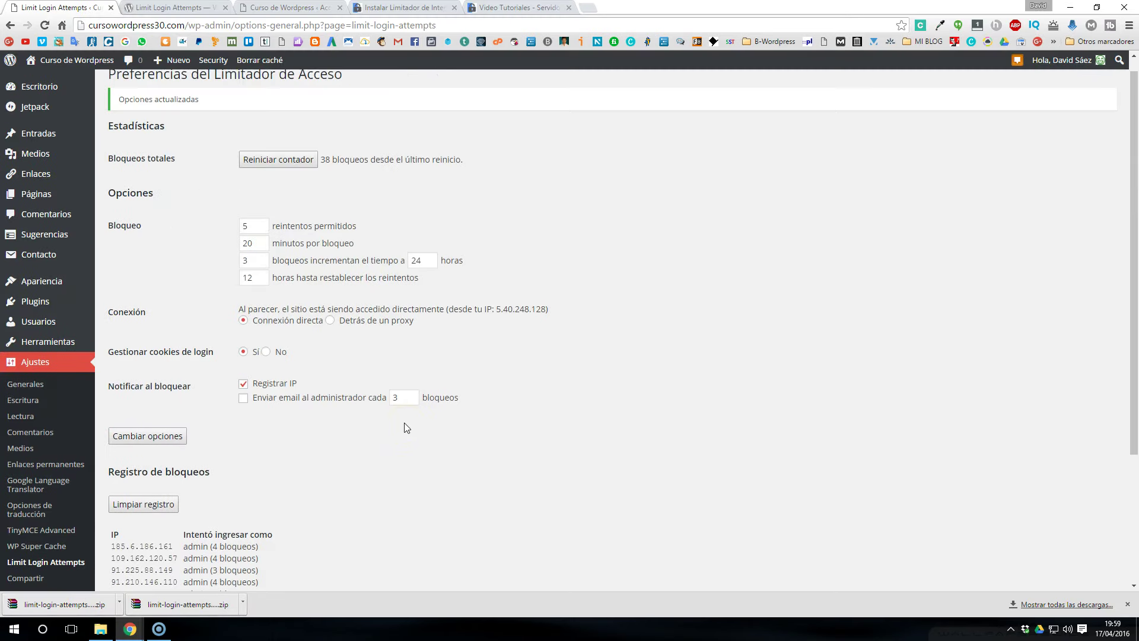
pyautogui.scroll(1, 407, 427)
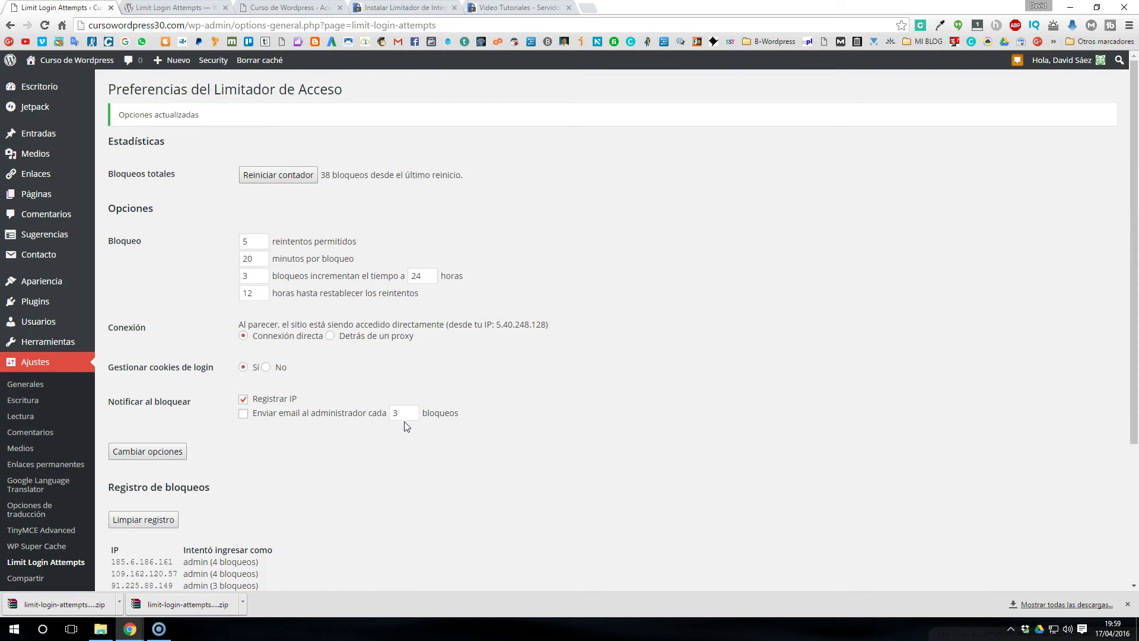
# Step: Check the active installs, last update and ratings of Limit Login Attempts on its WordPress.org plugin page
pyautogui.click(131, 12)
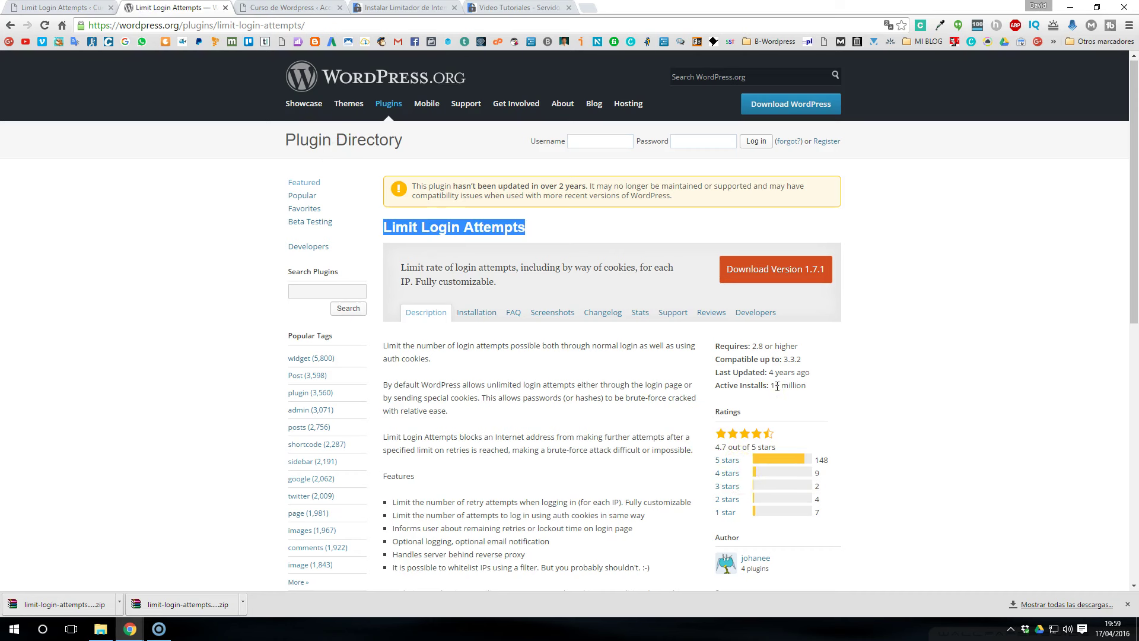
pyautogui.moveTo(807, 385)
pyautogui.mouseDown()
pyautogui.moveTo(770, 373)
pyautogui.moveTo(811, 373)
pyautogui.mouseUp()
pyautogui.scroll(-1, 842, 478)
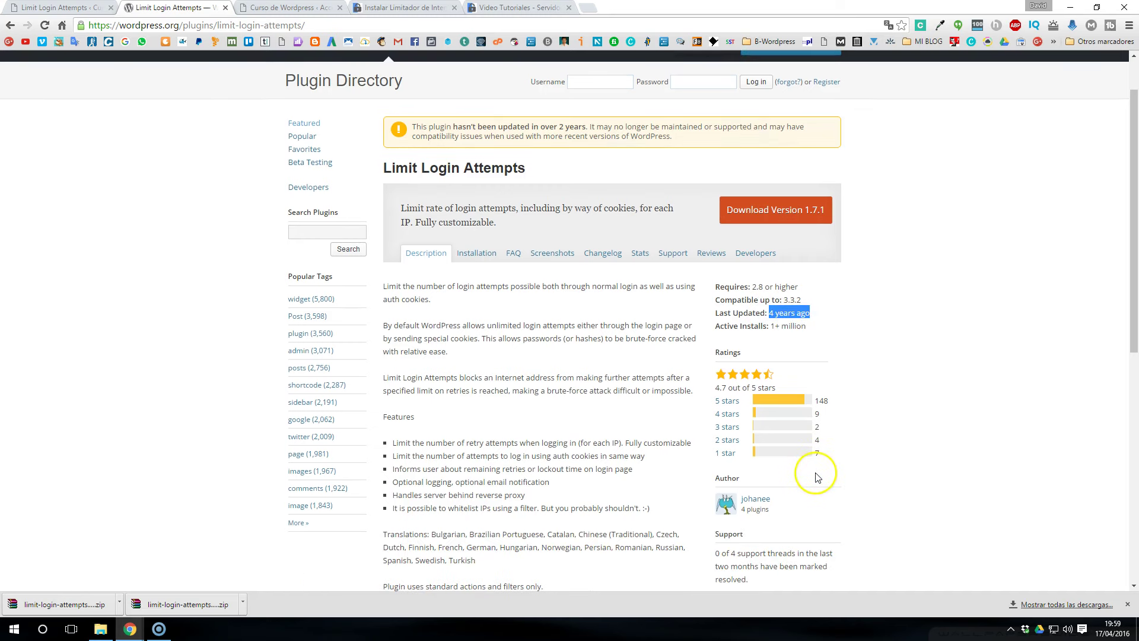